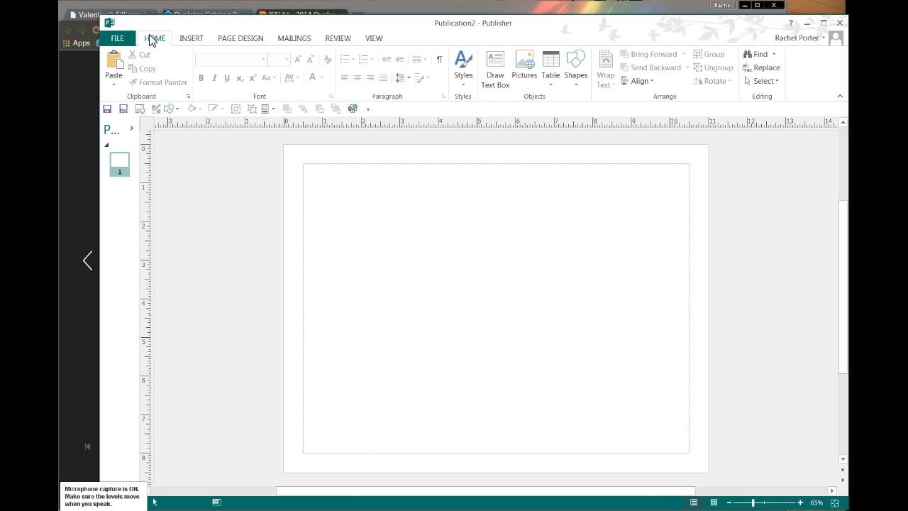
# - Open the Insert Picture dialog from the Insert tab to reach the Pictures library
pyautogui.click(189, 44)
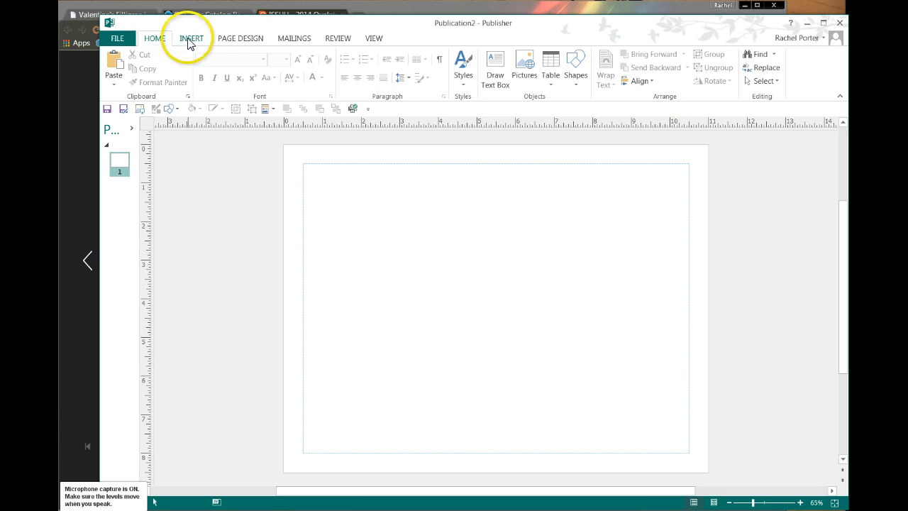
pyautogui.click(201, 63)
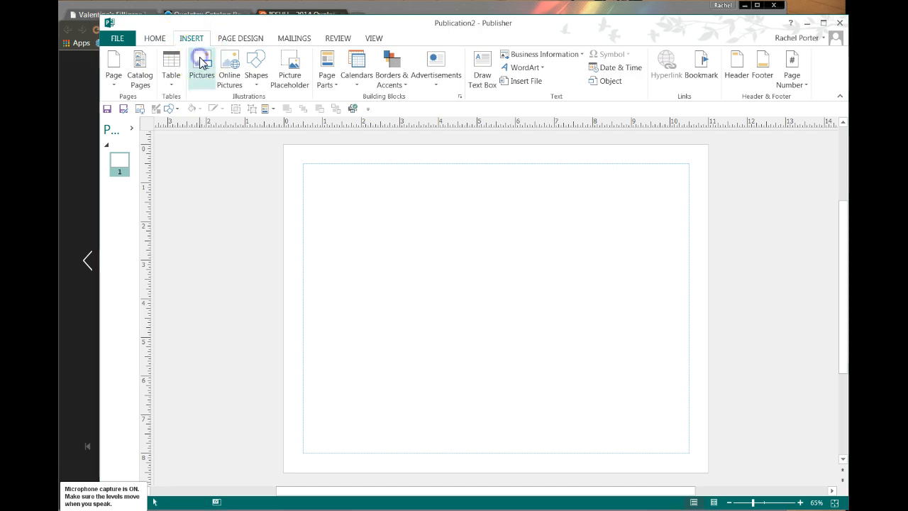
# - Search the pictures for 'latex' and insert the f_caribbean and zebra wildberry and black balloons
pyautogui.click(796, 39)
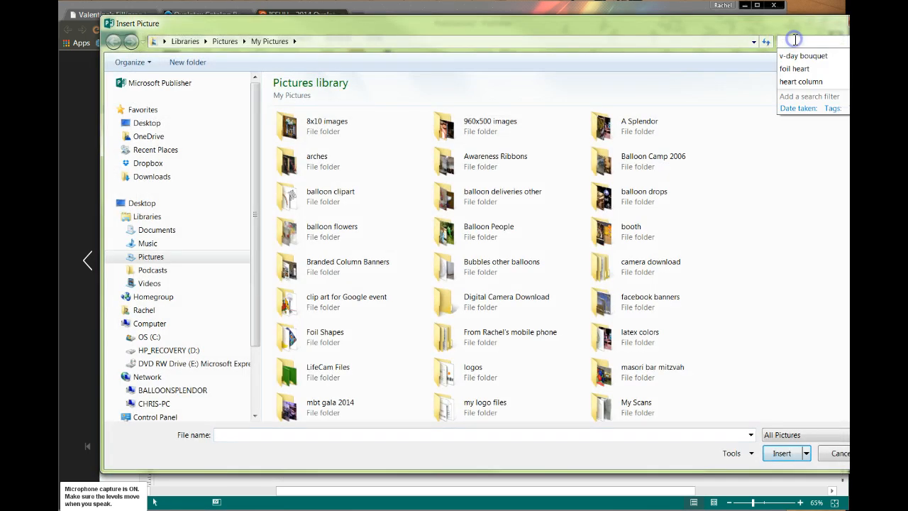
pyautogui.write('latex')
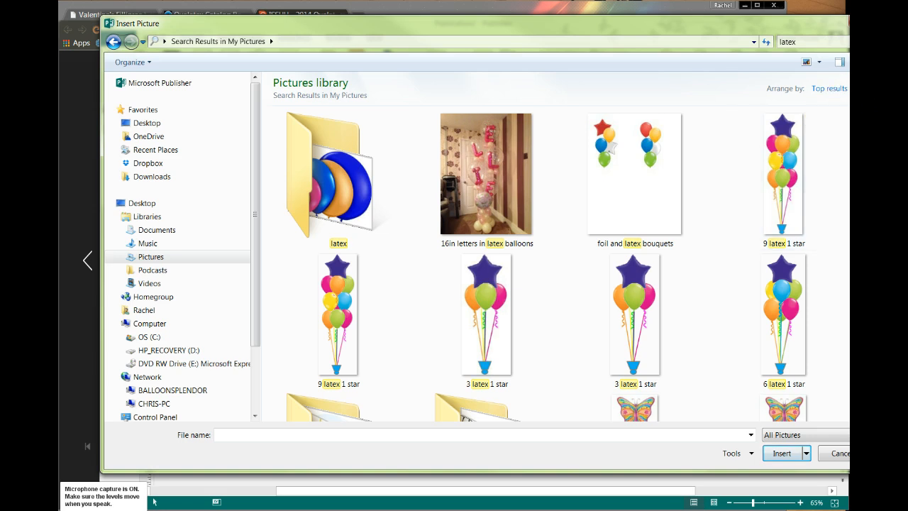
pyautogui.scroll(-10, 553, 263)
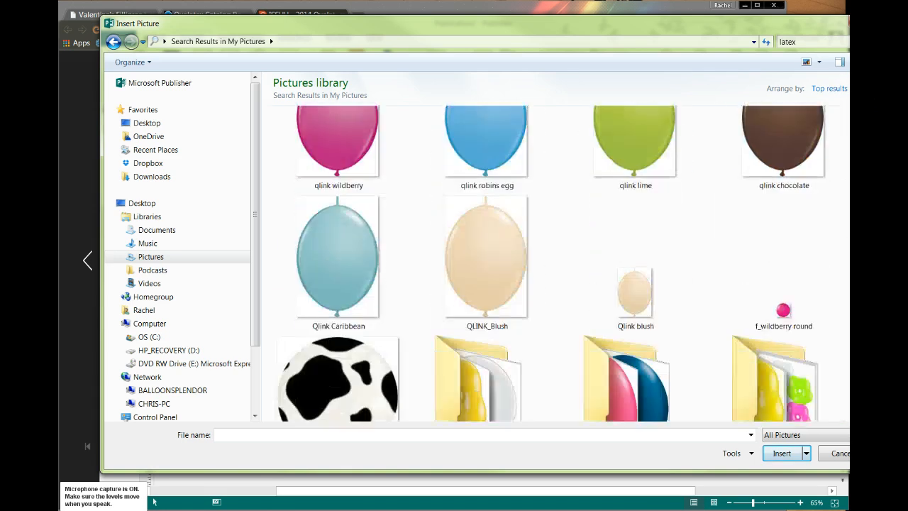
pyautogui.scroll(-10, 560, 263)
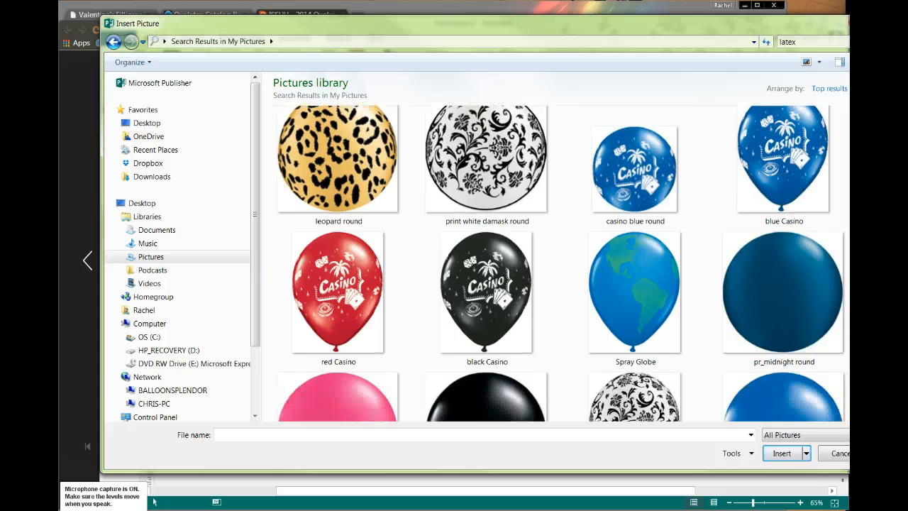
pyautogui.scroll(-8, 456, 171)
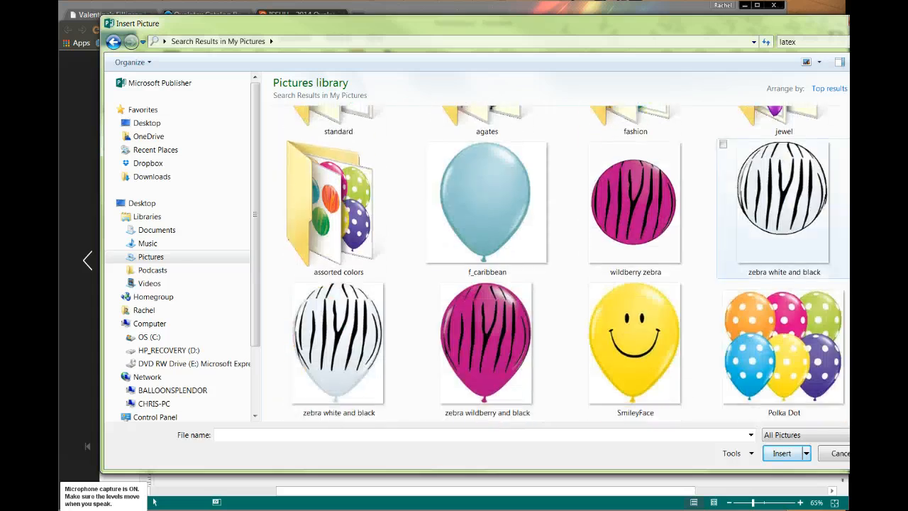
pyautogui.click(427, 144)
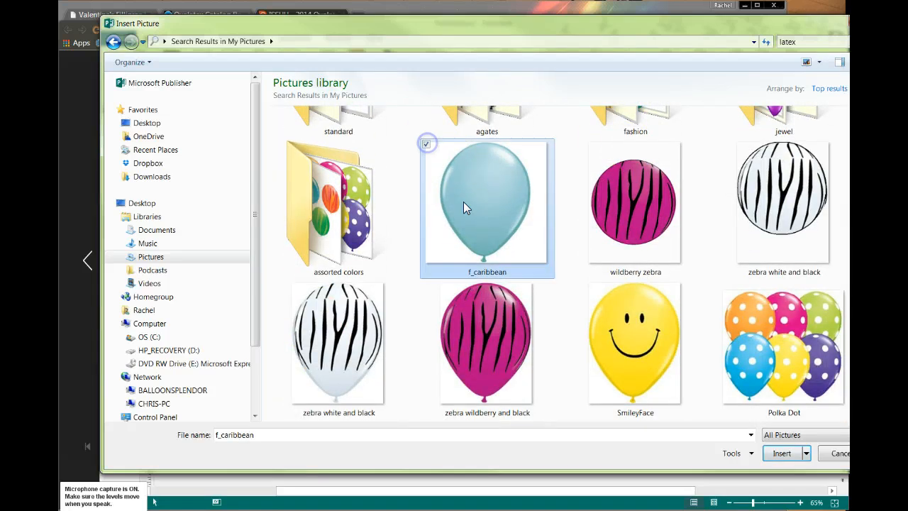
pyautogui.click(427, 285)
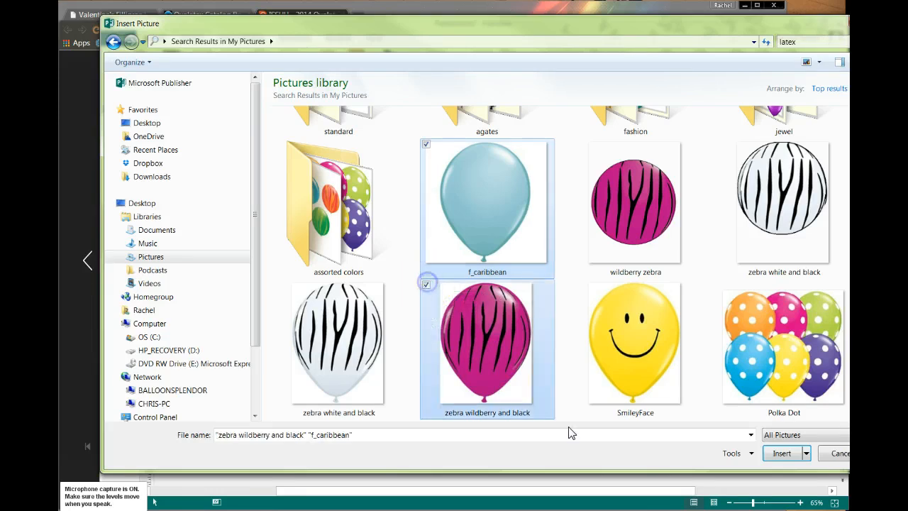
pyautogui.click(783, 456)
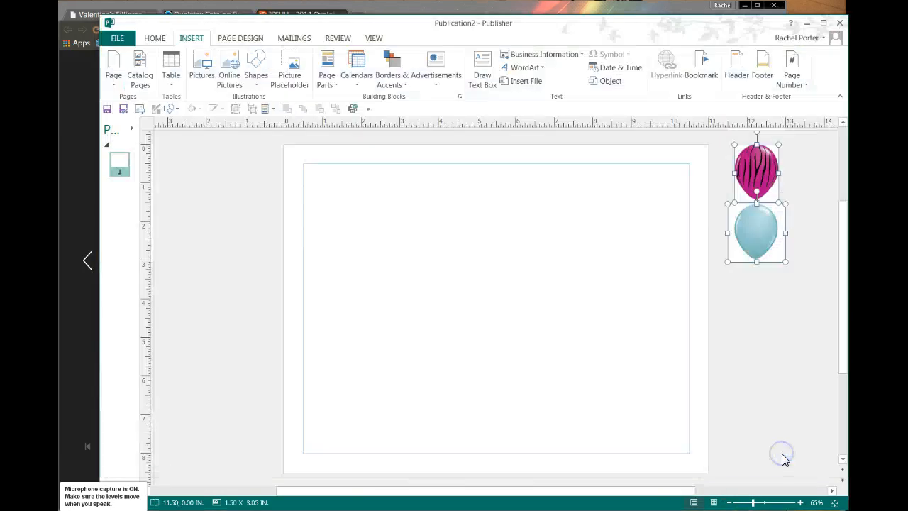
pyautogui.click(754, 170)
pyautogui.moveTo(754, 170); pyautogui.dragTo(397, 205)
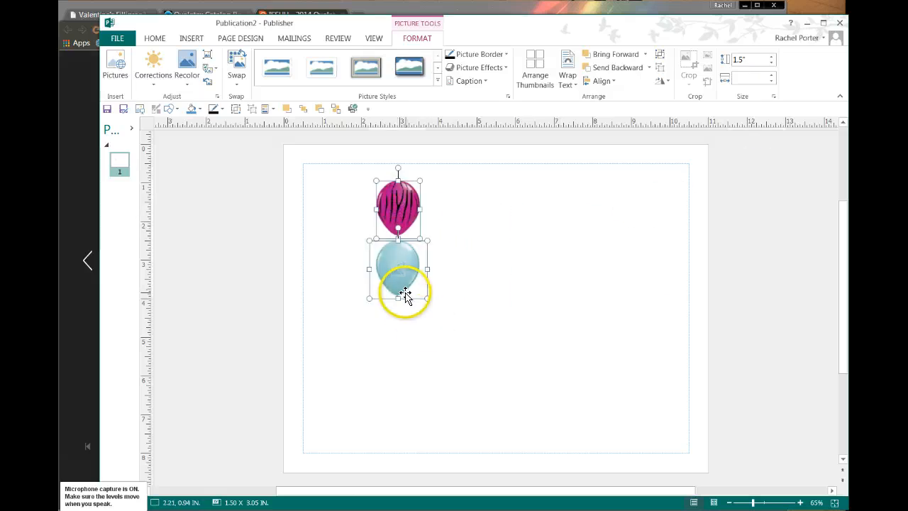
pyautogui.moveTo(405, 295); pyautogui.dragTo(748, 179)
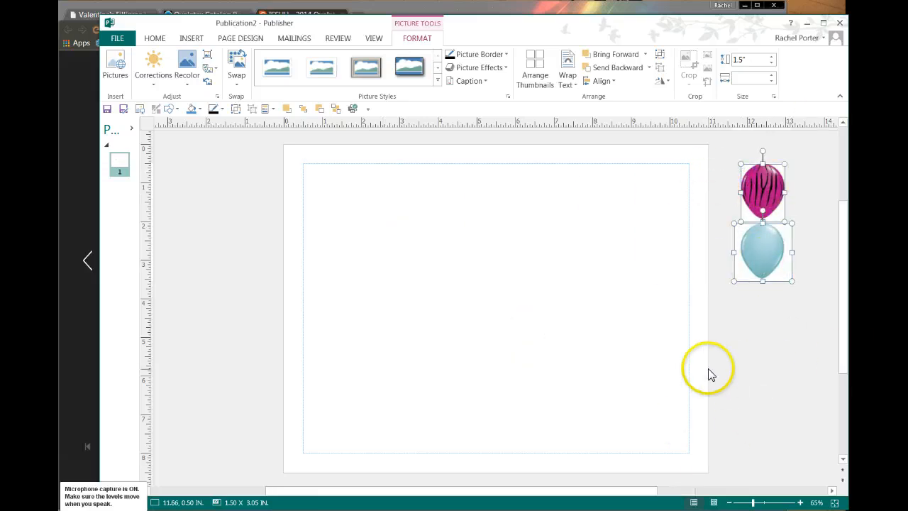
pyautogui.click(746, 384)
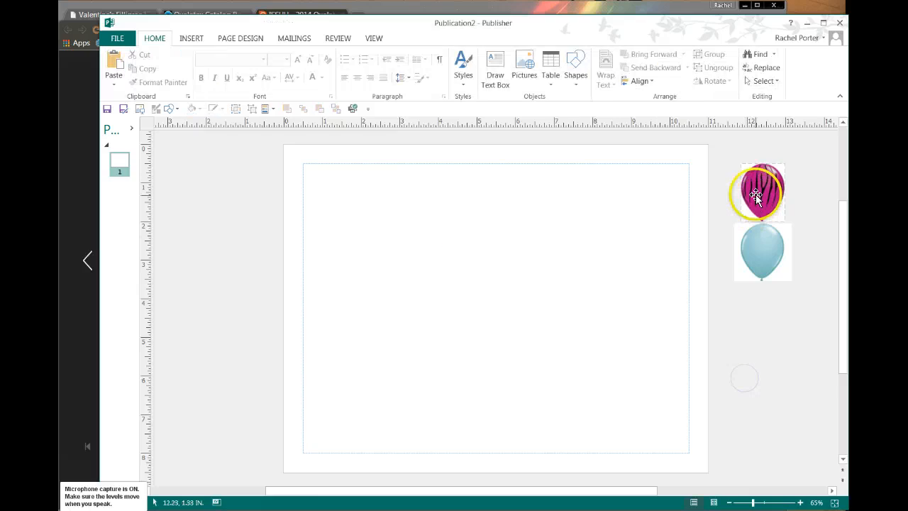
# - Hide the Scratch Area, reposition the pink and blue balloons, then show the Scratch Area again
pyautogui.click(374, 39)
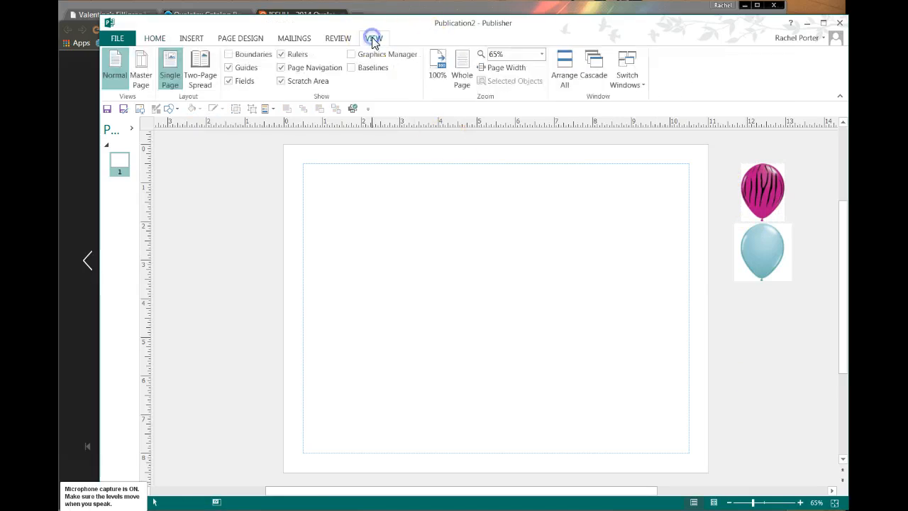
pyautogui.click(282, 81)
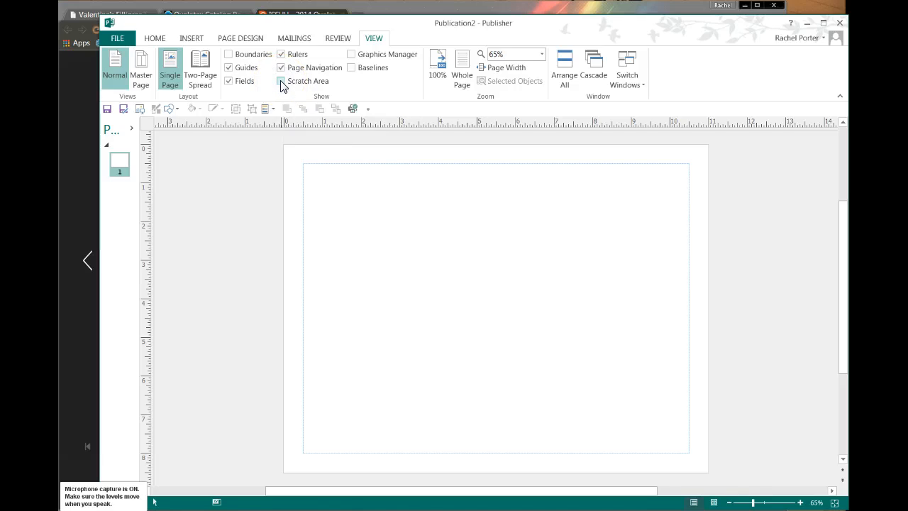
pyautogui.moveTo(767, 193); pyautogui.dragTo(672, 237)
pyautogui.moveTo(770, 263); pyautogui.dragTo(744, 299)
pyautogui.moveTo(685, 243); pyautogui.dragTo(758, 208)
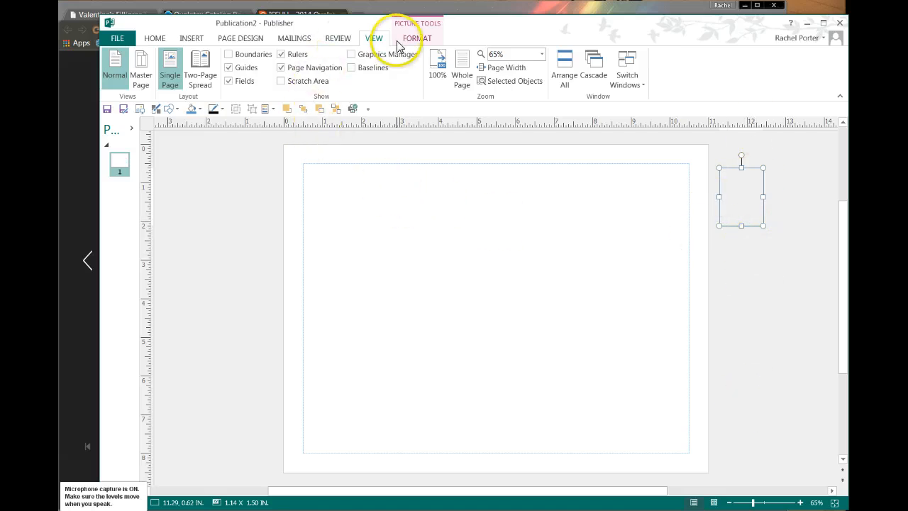
pyautogui.click(281, 82)
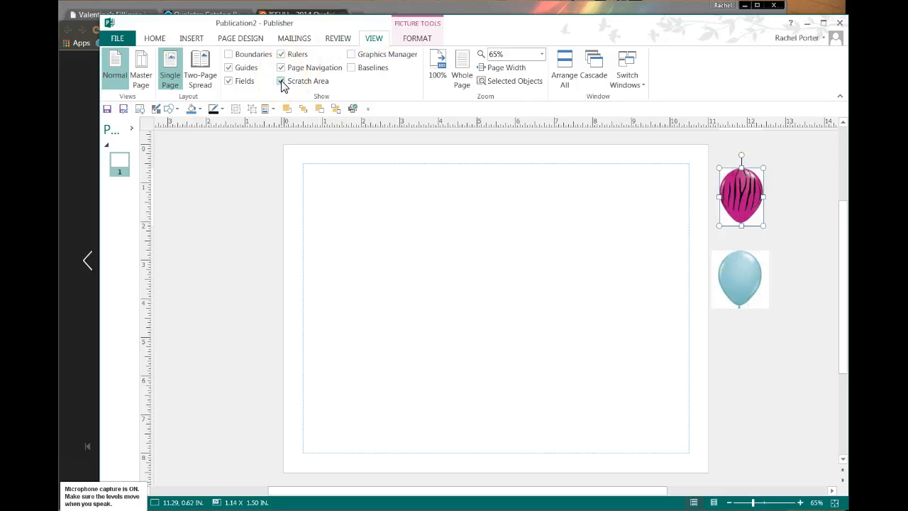
# - Rearrange the pink zebra and blue balloons, settling the pink one on the page
pyautogui.click(329, 183)
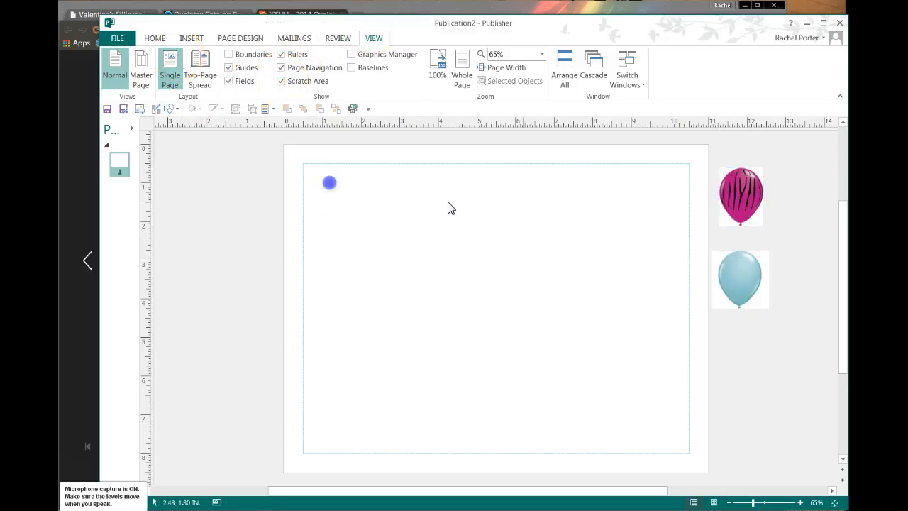
pyautogui.moveTo(737, 196); pyautogui.dragTo(528, 209)
pyautogui.moveTo(745, 281); pyautogui.dragTo(590, 217)
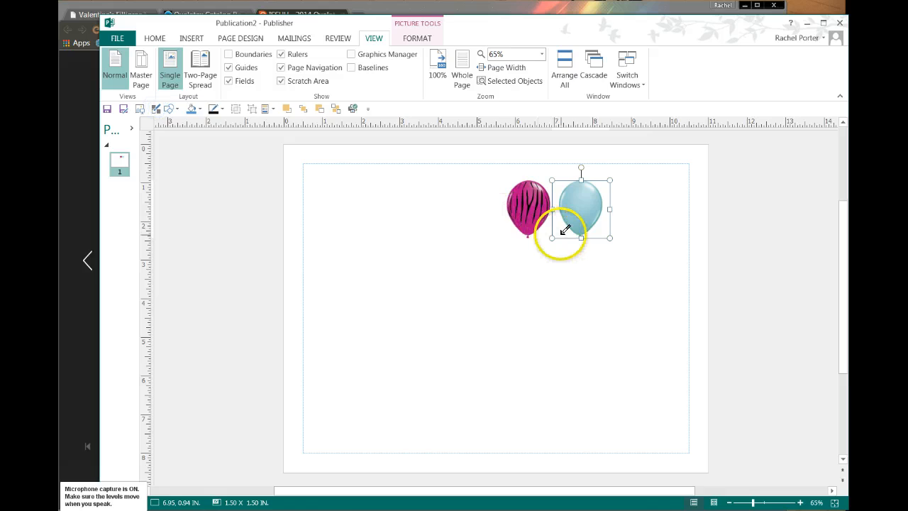
pyautogui.moveTo(572, 219); pyautogui.dragTo(743, 240)
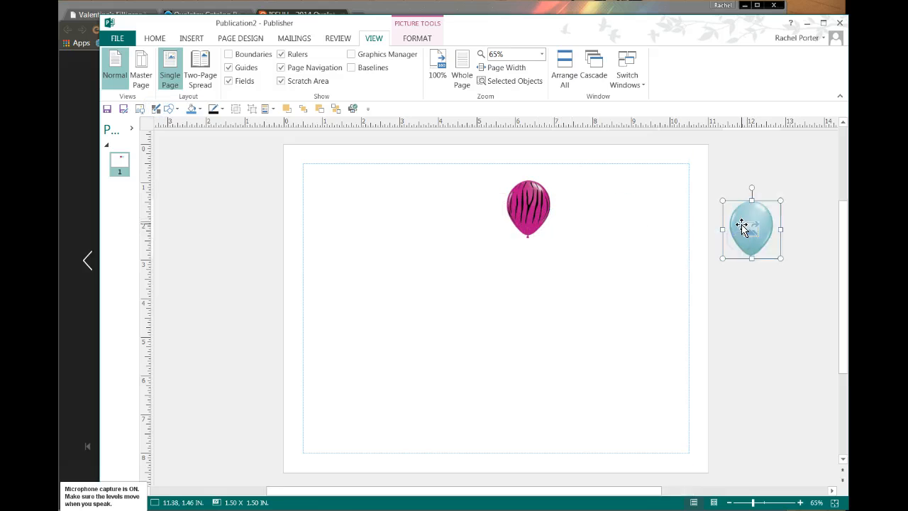
pyautogui.moveTo(512, 207); pyautogui.dragTo(765, 296)
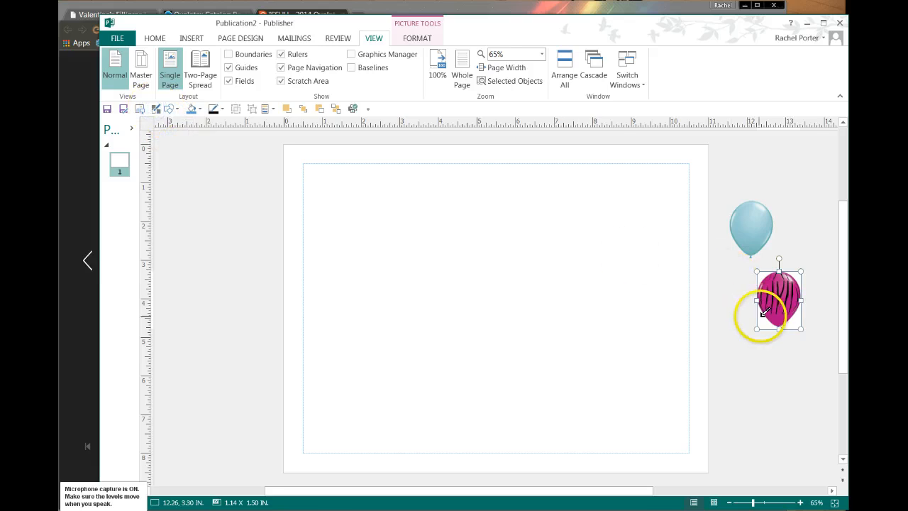
pyautogui.moveTo(765, 313); pyautogui.dragTo(596, 228)
pyautogui.moveTo(766, 243); pyautogui.dragTo(627, 247)
# - Tuck the light-blue balloon against the pink one, resize it, and bring the catalog browser forward
pyautogui.click(657, 216)
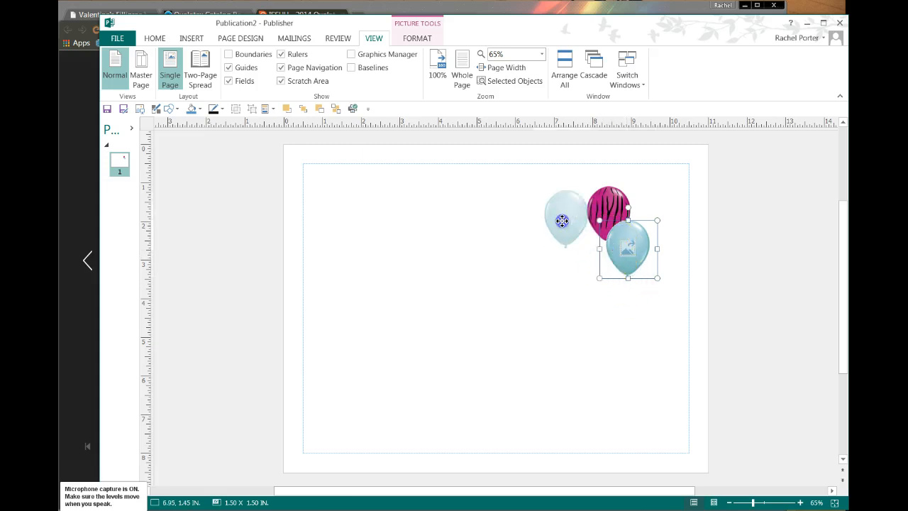
pyautogui.moveTo(562, 220); pyautogui.dragTo(536, 201)
pyautogui.moveTo(526, 244); pyautogui.dragTo(499, 276)
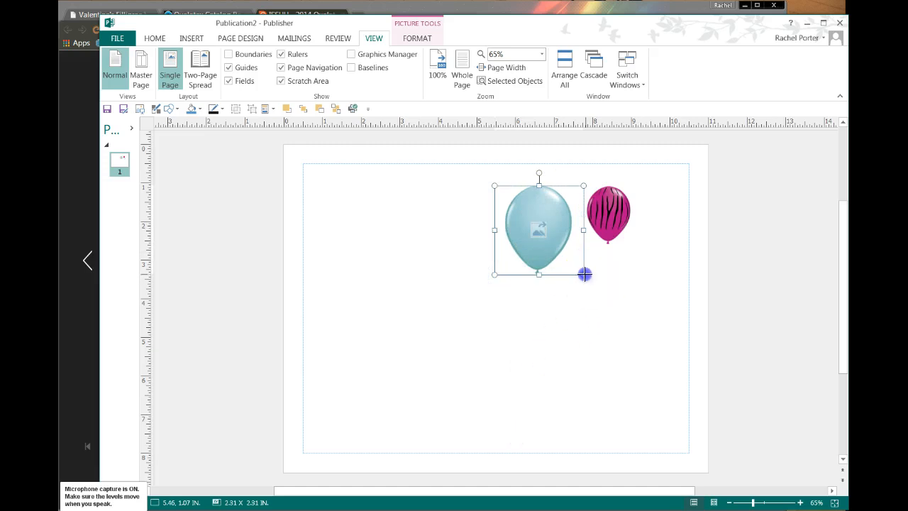
pyautogui.moveTo(582, 271); pyautogui.dragTo(580, 271)
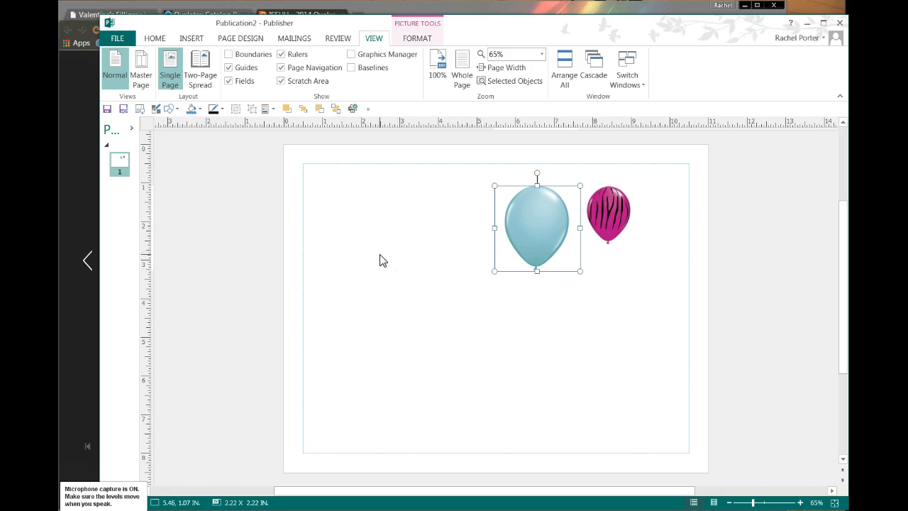
pyautogui.click(73, 122)
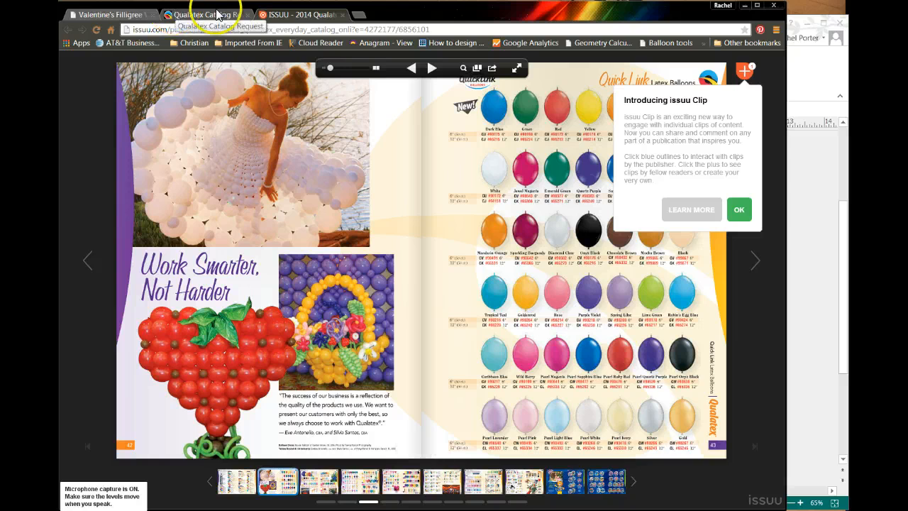
# - Open the United States Everyday 2014 catalog at pages 44–45, then return to Publisher
pyautogui.click(343, 15)
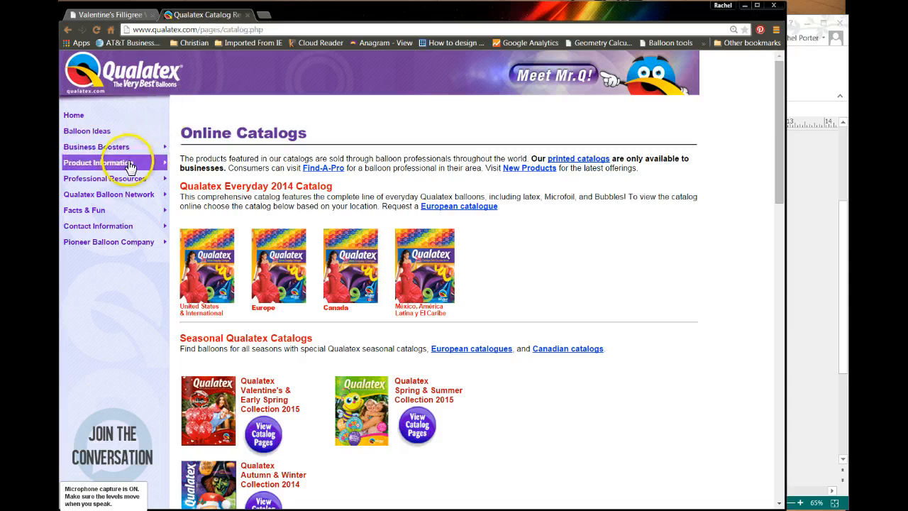
pyautogui.moveTo(130, 163)
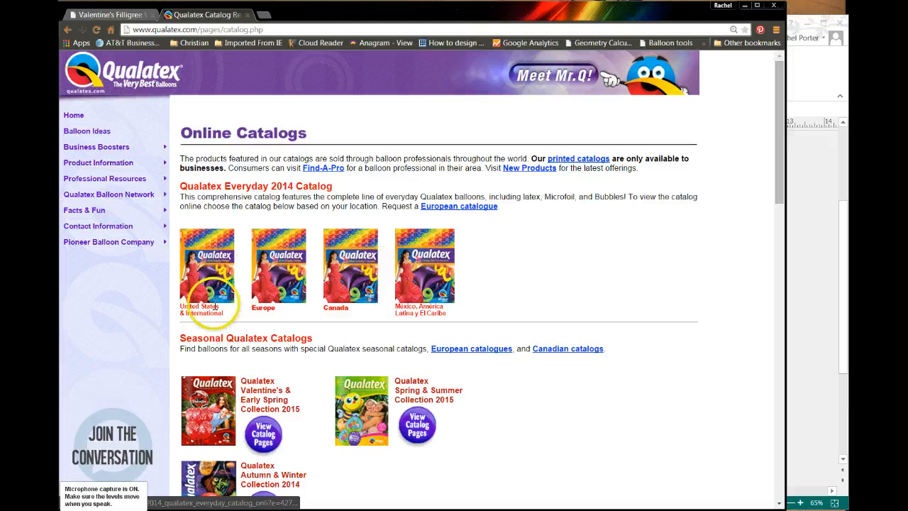
pyautogui.click(203, 293)
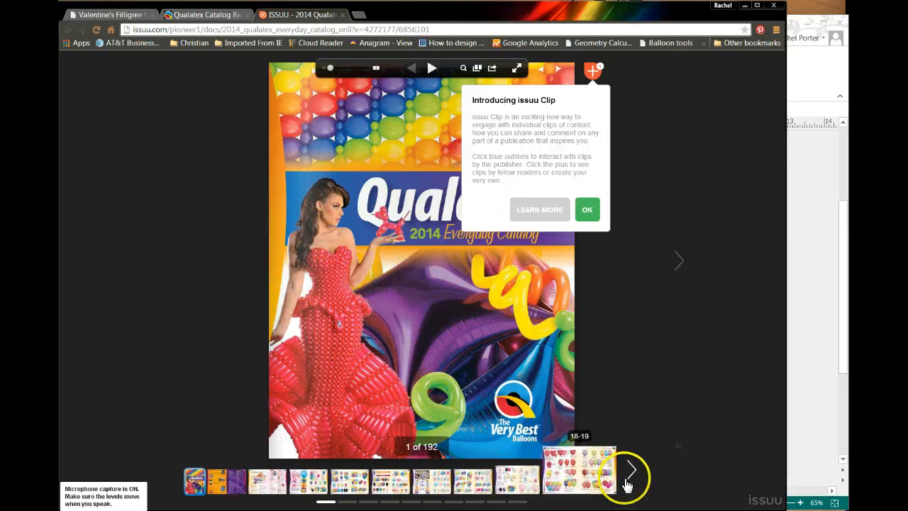
pyautogui.click(630, 470)
pyautogui.click(633, 473)
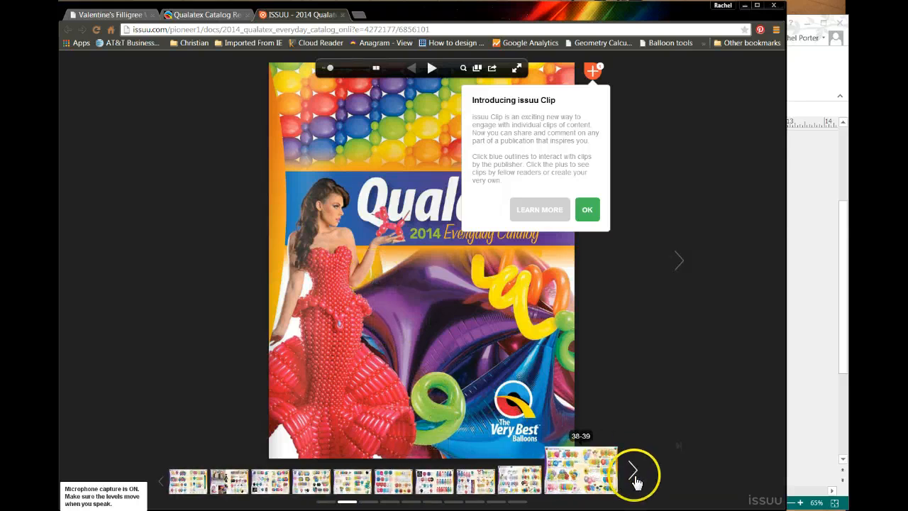
pyautogui.click(310, 476)
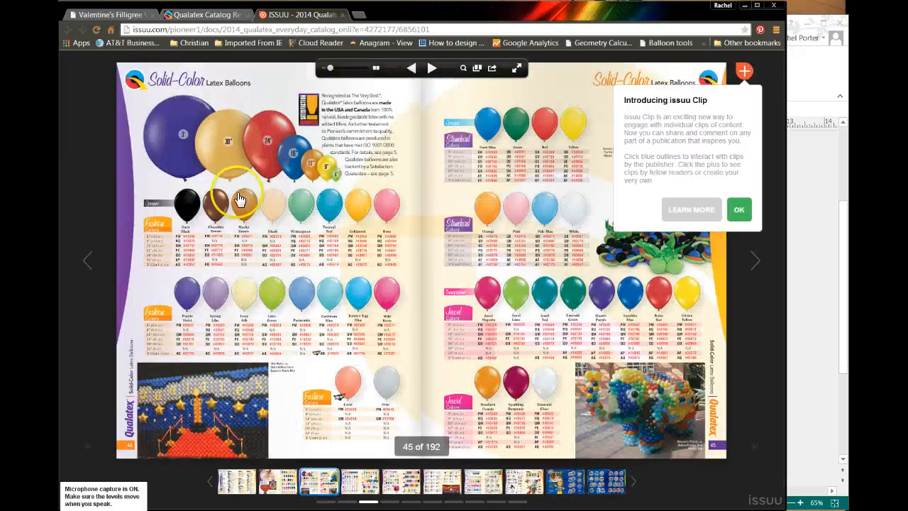
pyautogui.click(294, 157)
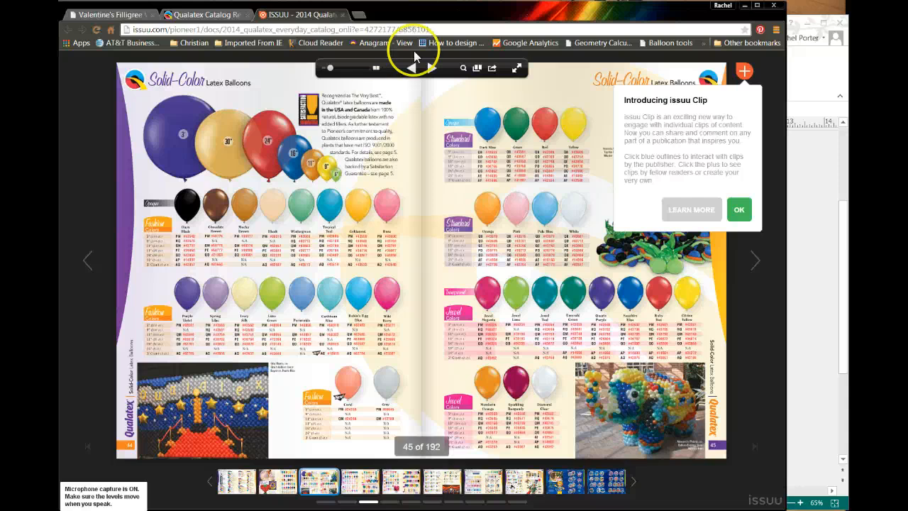
pyautogui.click(809, 76)
# - Paste the catalog screenshot onto the page and position it below the balloons
pyautogui.click(414, 234)
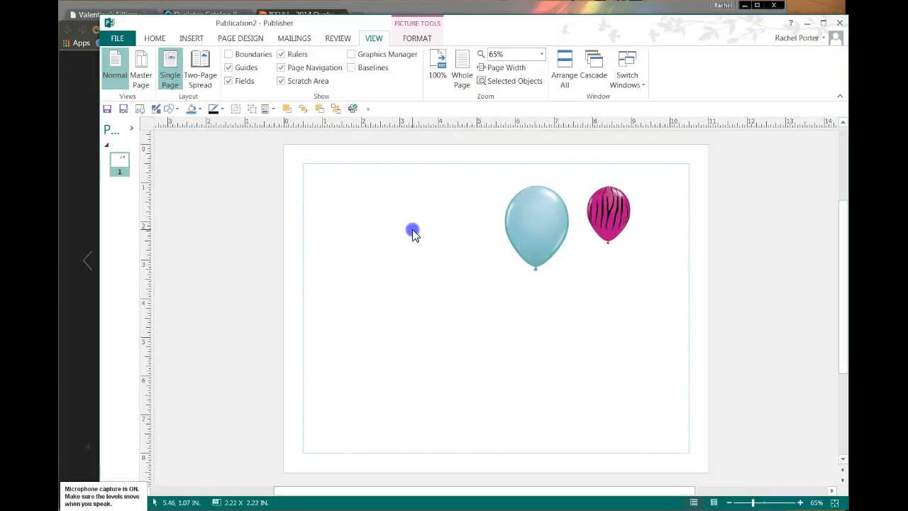
pyautogui.rightClick(415, 235)
pyautogui.click(435, 272)
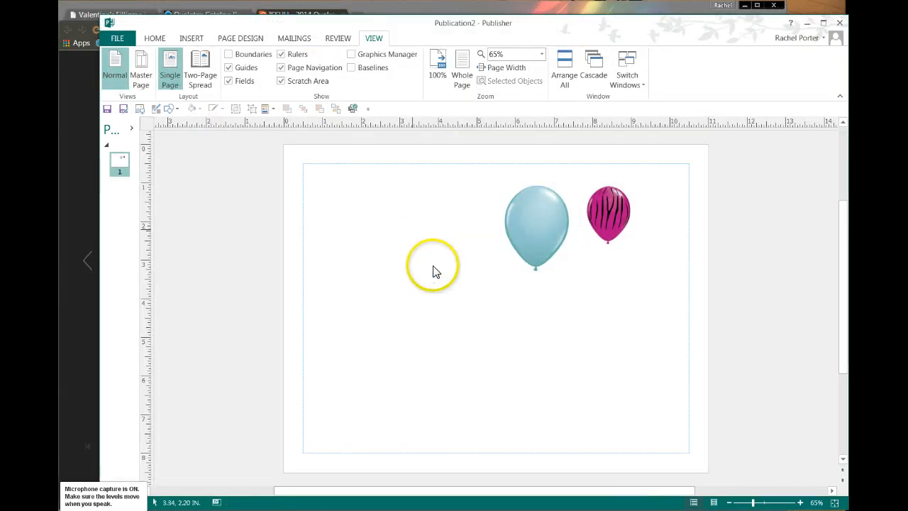
pyautogui.moveTo(330, 243); pyautogui.dragTo(397, 336)
pyautogui.click(417, 364)
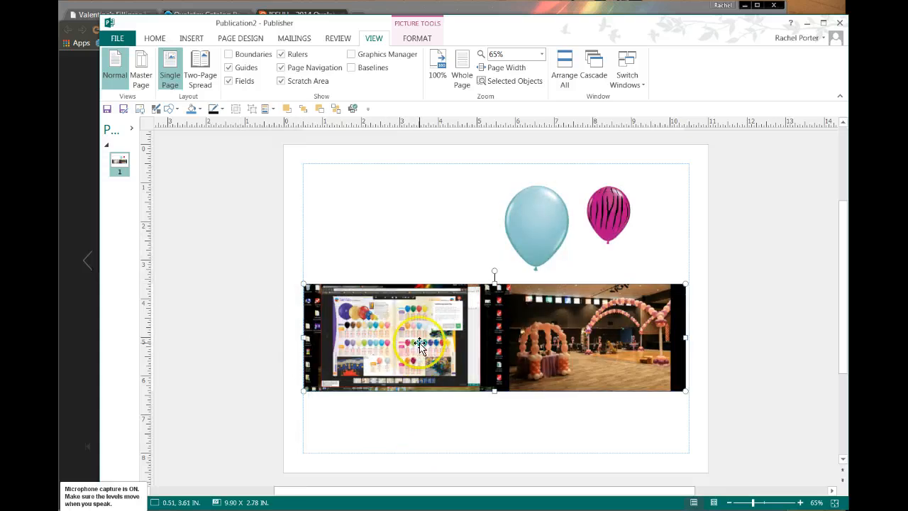
# - Crop the catalog picture down to the Solid-Color Latex Balloons section
pyautogui.rightClick(420, 344)
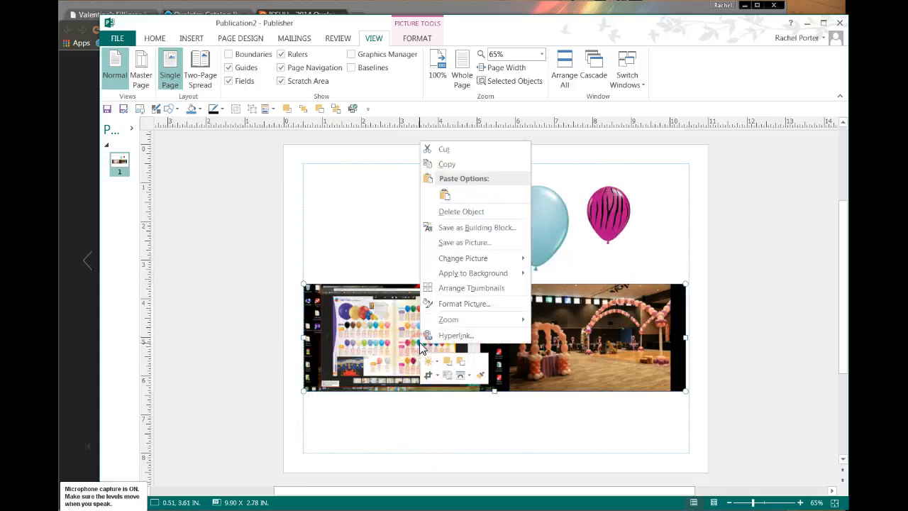
pyautogui.click(430, 383)
pyautogui.moveTo(681, 388); pyautogui.dragTo(381, 324)
pyautogui.moveTo(307, 287); pyautogui.dragTo(396, 258)
pyautogui.click(377, 418)
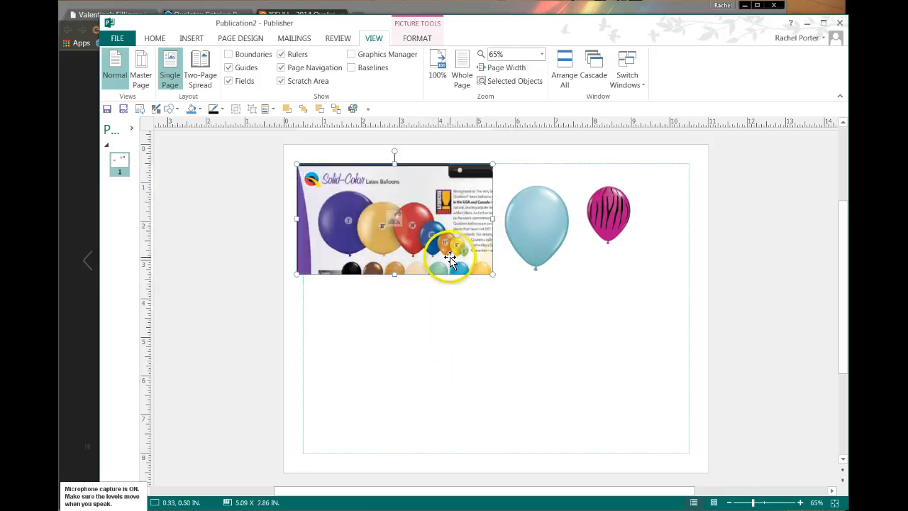
# - Move both balloons down, enlarge the catalog picture, and shrink the zebra balloon to 0.66 x 0.87 in
pyautogui.moveTo(525, 245); pyautogui.dragTo(376, 371)
pyautogui.moveTo(600, 216); pyautogui.dragTo(467, 348)
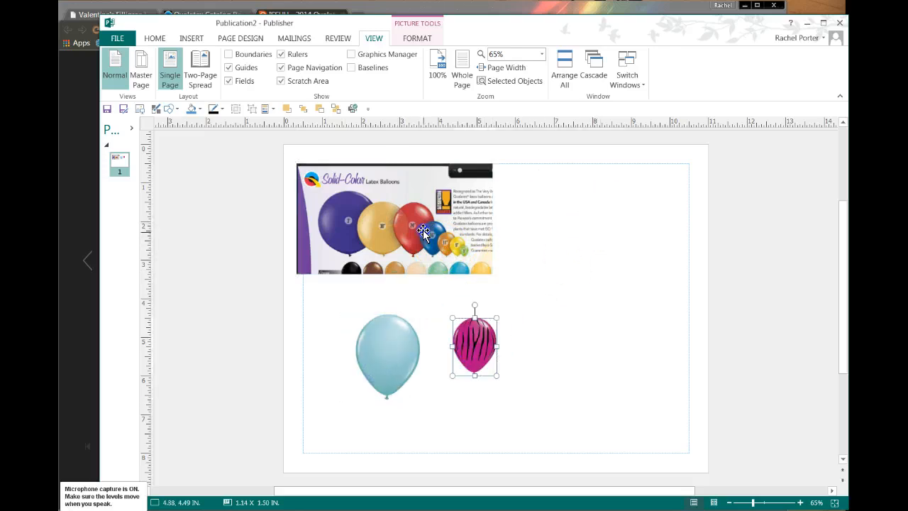
pyautogui.click(423, 232)
pyautogui.moveTo(493, 274); pyautogui.dragTo(565, 315)
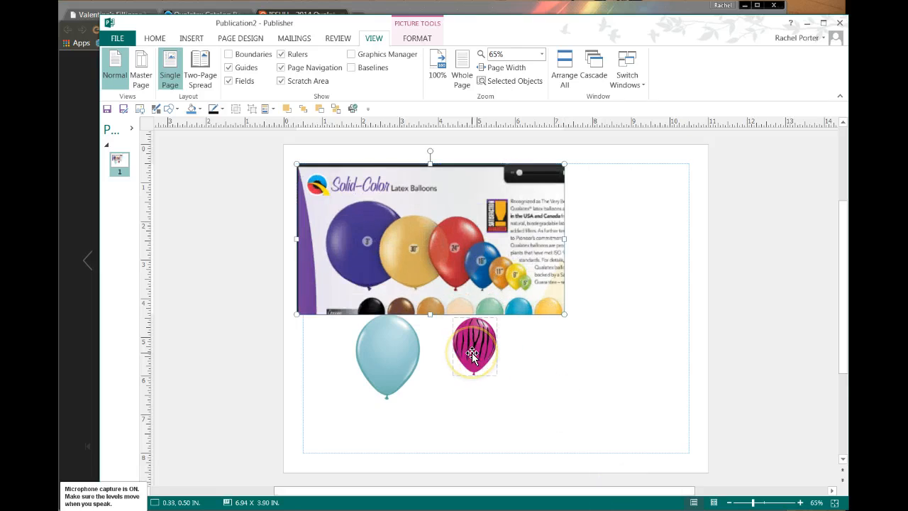
pyautogui.moveTo(472, 352); pyautogui.dragTo(496, 364)
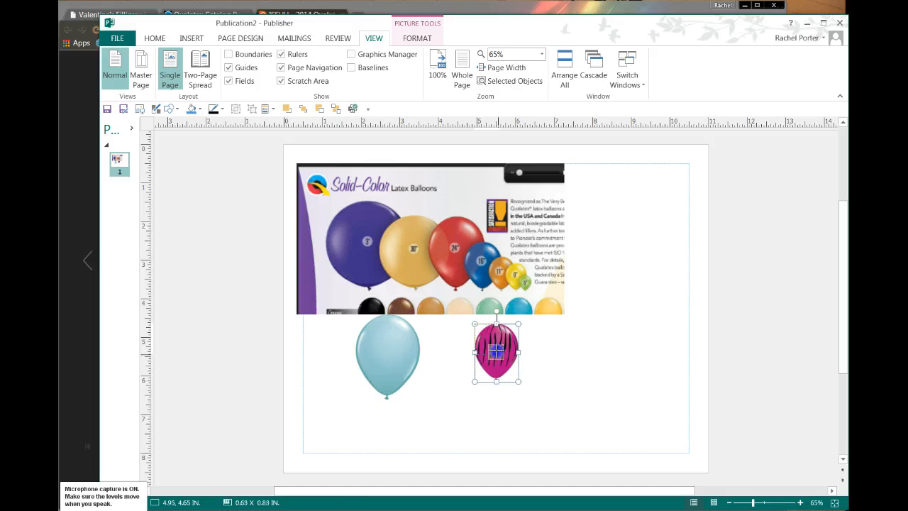
pyautogui.moveTo(493, 345); pyautogui.dragTo(494, 345)
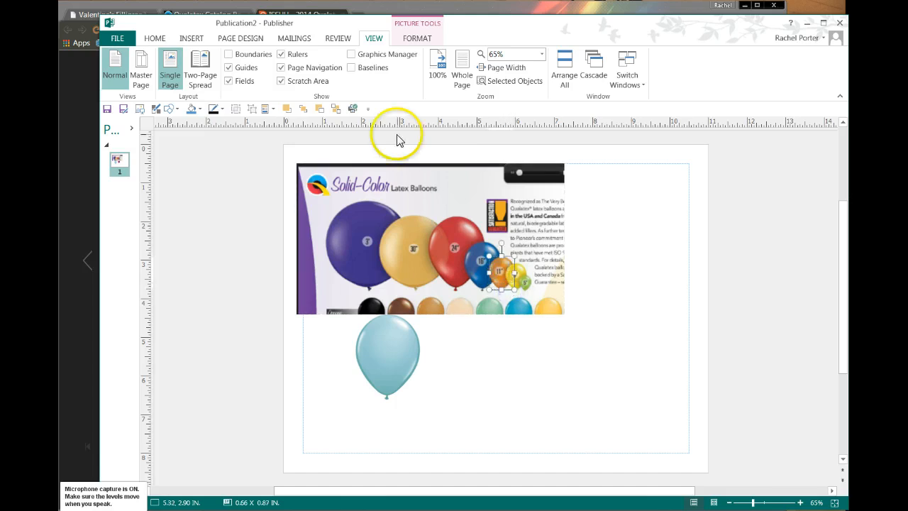
# - Bring both balloons above the catalog picture, shrink the blue one to 1.25 in, and move the picture up-left
pyautogui.click(303, 109)
pyautogui.click(386, 391)
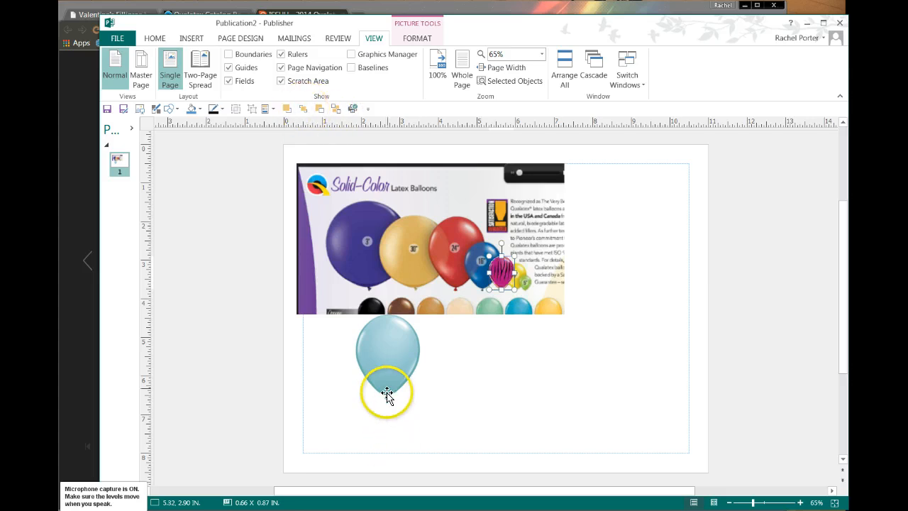
pyautogui.moveTo(409, 358); pyautogui.dragTo(486, 305)
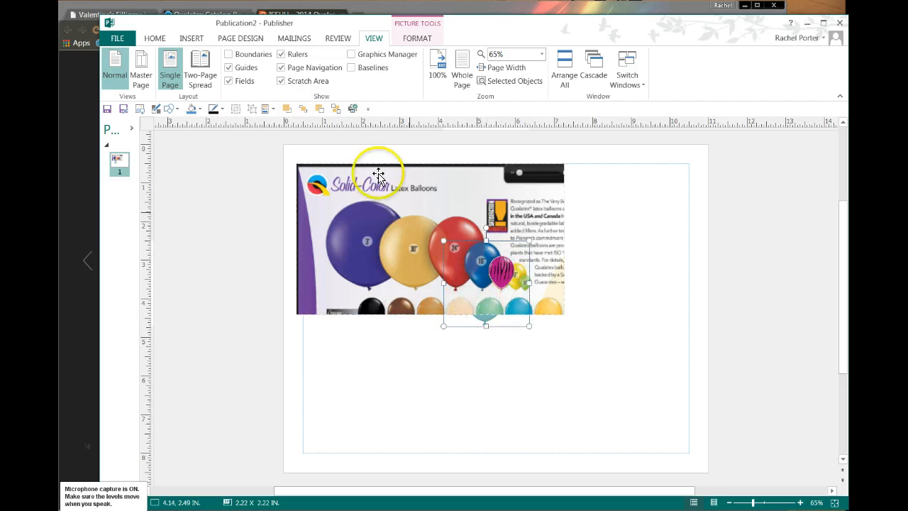
pyautogui.click(288, 108)
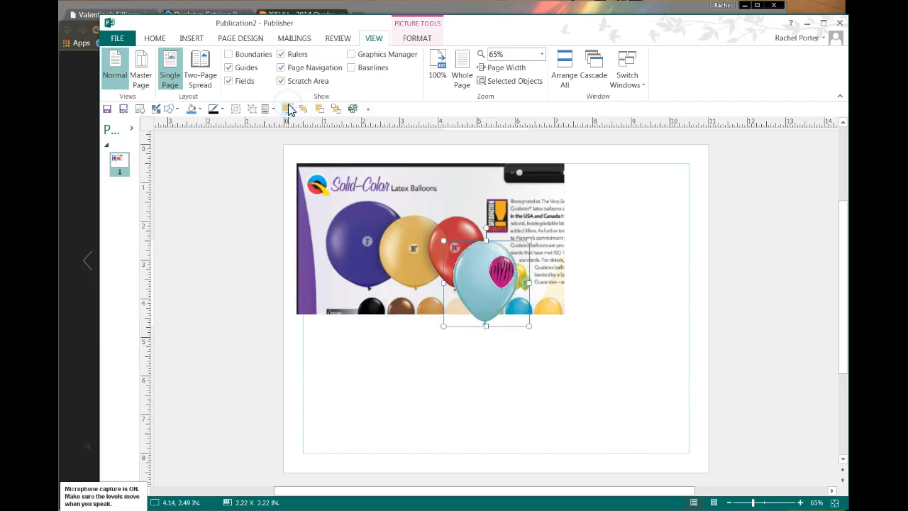
pyautogui.click(526, 326)
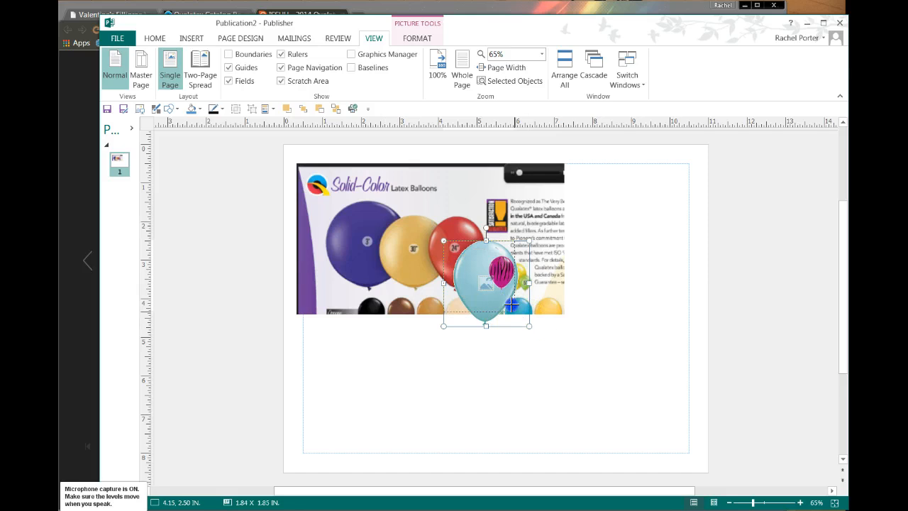
pyautogui.moveTo(486, 279); pyautogui.dragTo(456, 289)
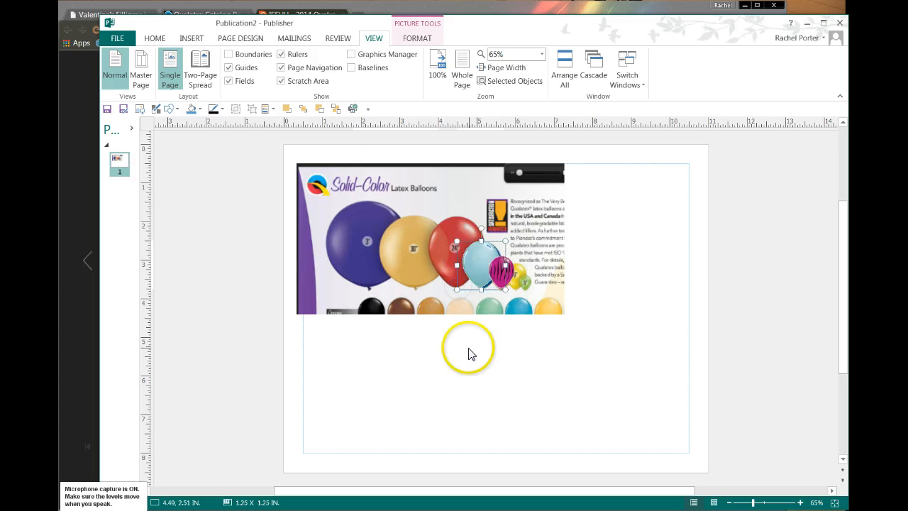
pyautogui.moveTo(388, 282); pyautogui.dragTo(295, 241)
# - Resize the catalog picture and paste zebra balloon copies in two rows beneath the blue balloon
pyautogui.moveTo(477, 262); pyautogui.dragTo(476, 229)
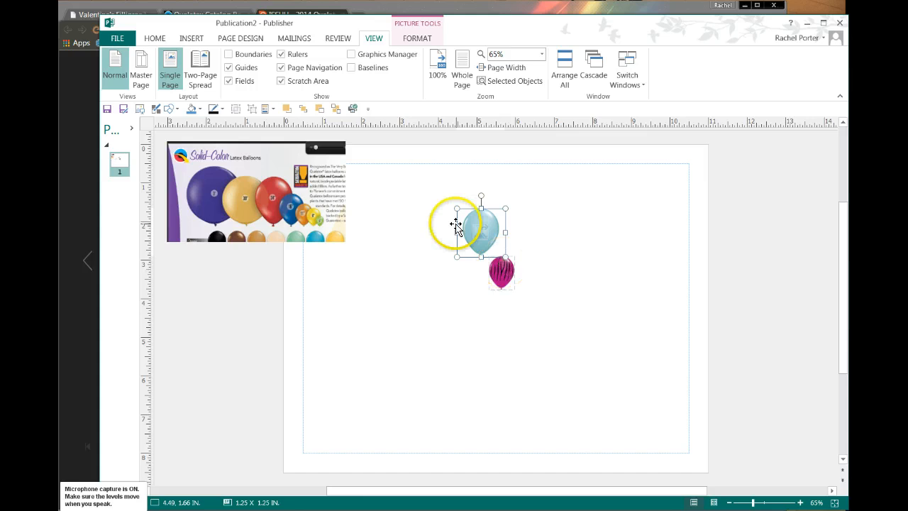
pyautogui.moveTo(495, 277); pyautogui.dragTo(486, 269)
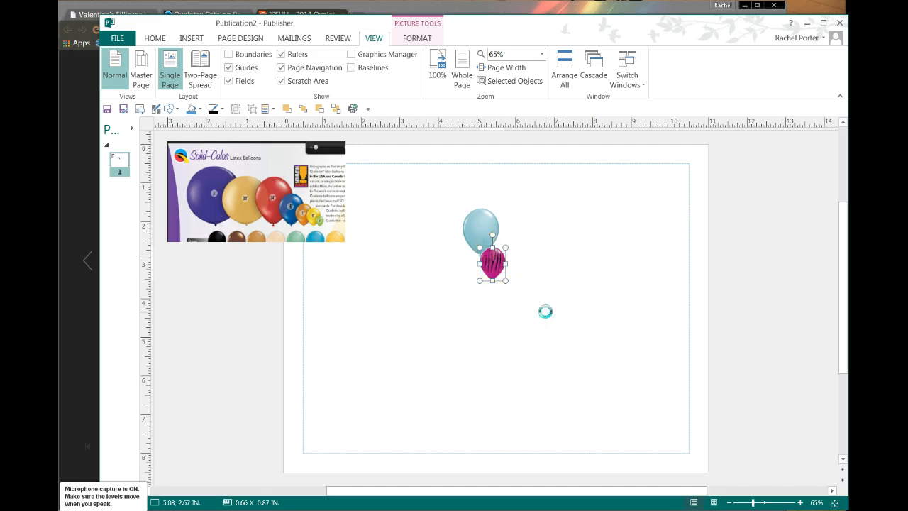
pyautogui.hotkey('ctrl', 'v')
pyautogui.moveTo(496, 278); pyautogui.dragTo(469, 274)
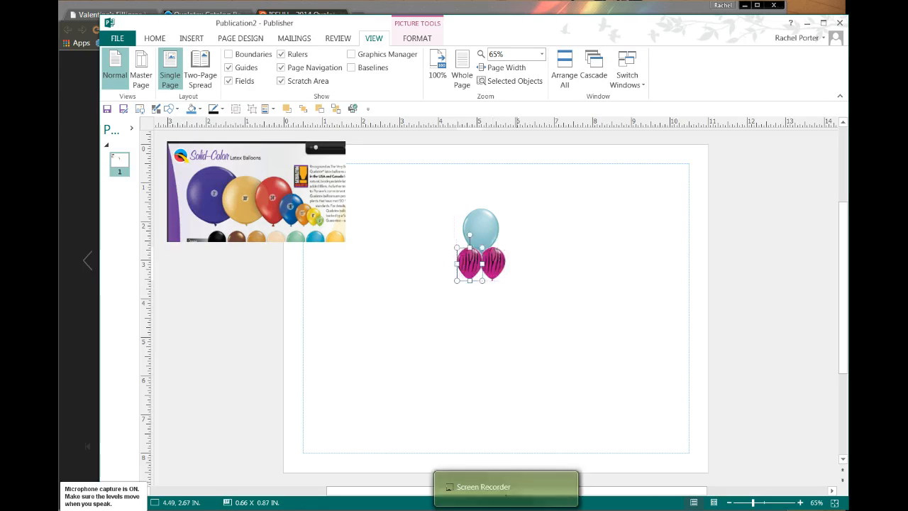
pyautogui.hotkey('ctrl', 'v')
pyautogui.moveTo(505, 277); pyautogui.dragTo(464, 296)
pyautogui.hotkey('ctrl', 'v')
pyautogui.hotkey('ctrl', 'v')
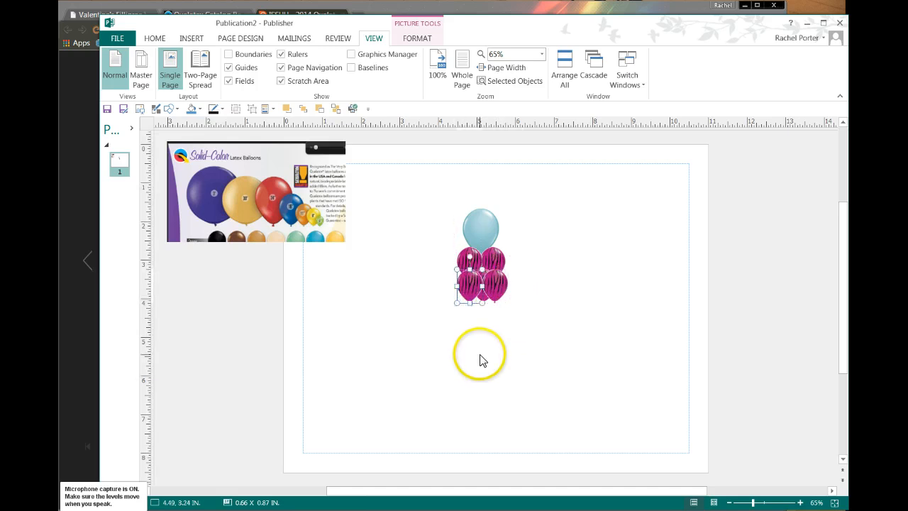
# - Send the zebra balloons backward so they tuck behind one another
pyautogui.click(336, 110)
pyautogui.click(446, 262)
pyautogui.click(499, 281)
pyautogui.click(336, 110)
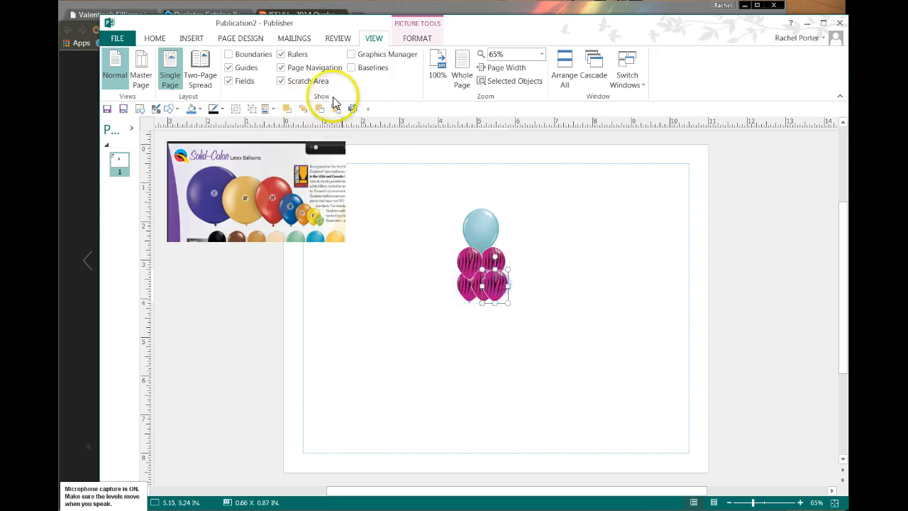
pyautogui.click(433, 352)
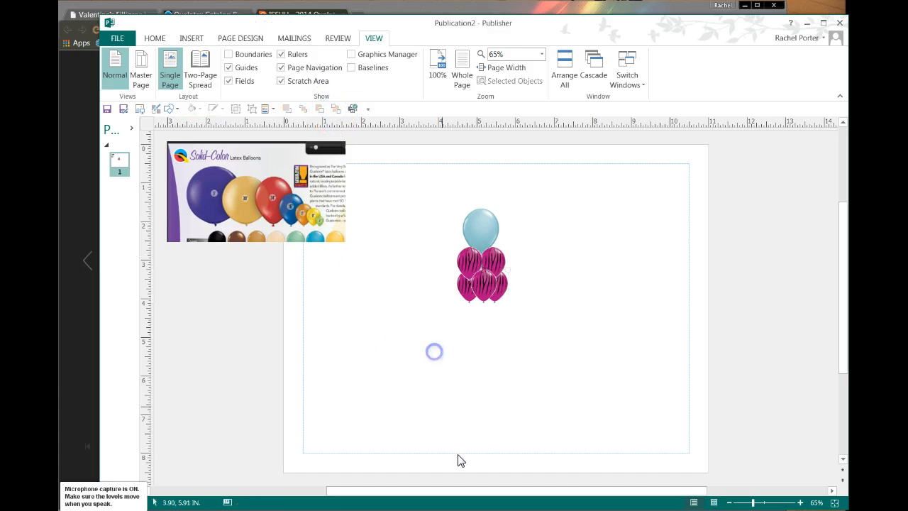
pyautogui.click(487, 232)
pyautogui.click(446, 285)
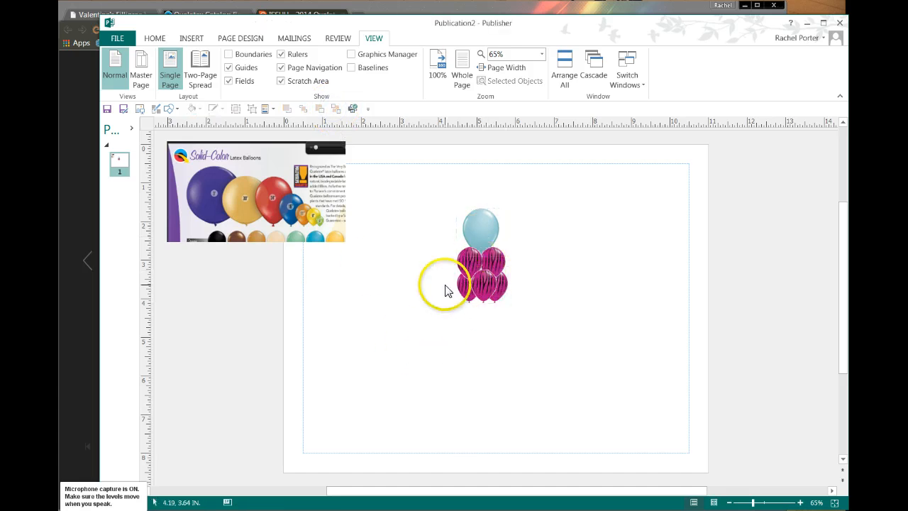
# - Nudge the two lower zebra balloons down and slightly left beneath the upper pair
pyautogui.click(462, 283)
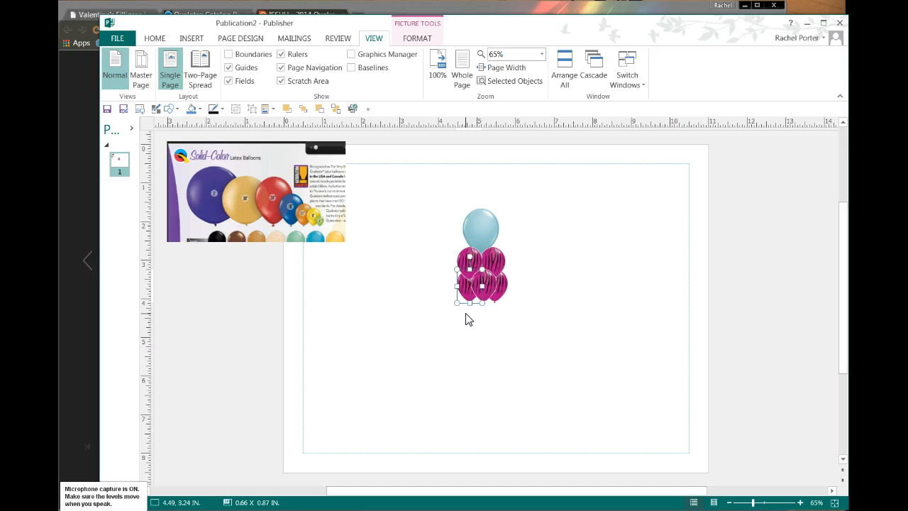
pyautogui.click(479, 372)
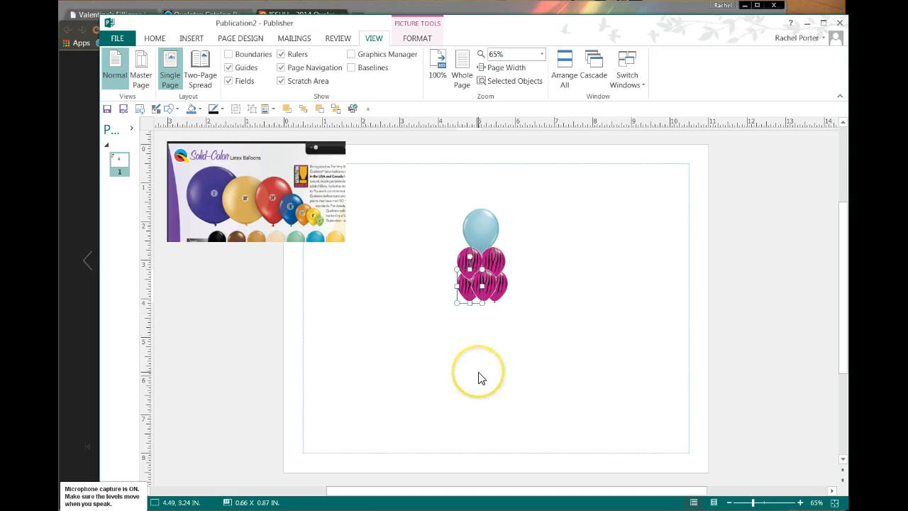
pyautogui.keyDown('shift'); pyautogui.click(499, 286); pyautogui.keyUp('shift')
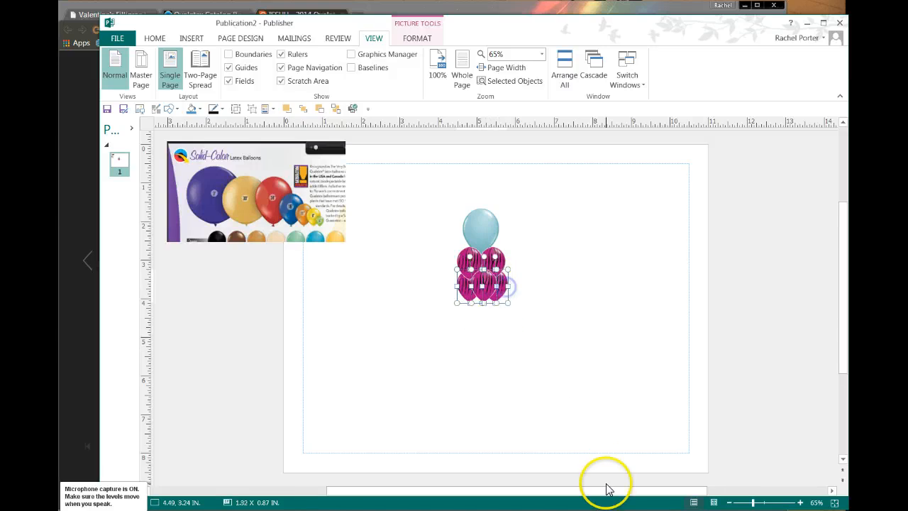
pyautogui.press('Down')
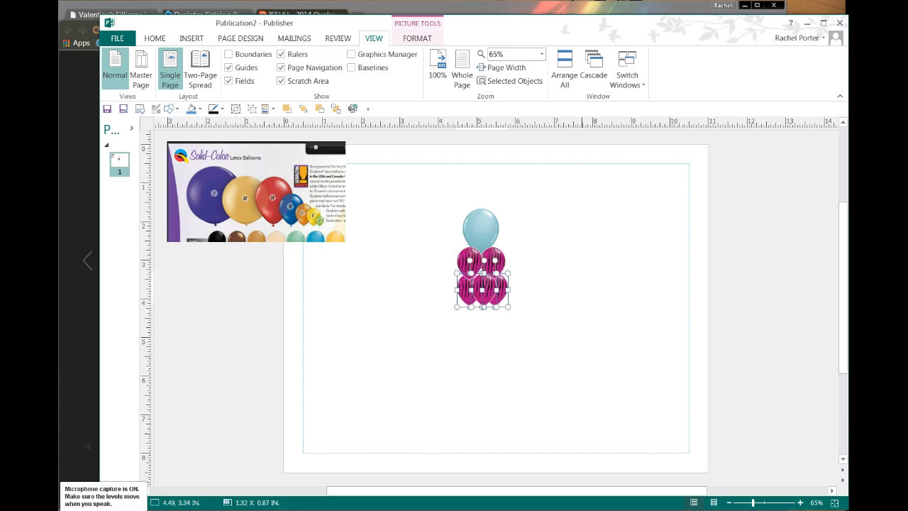
pyautogui.press('Down')
pyautogui.press('Down')
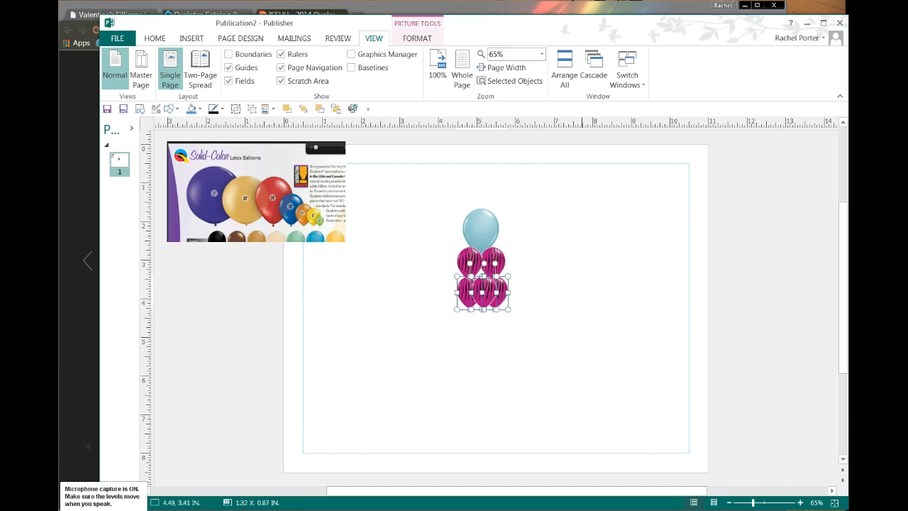
pyautogui.press('Up')
pyautogui.press('Up')
pyautogui.press('Up')
pyautogui.press('Left')
pyautogui.press('Left')
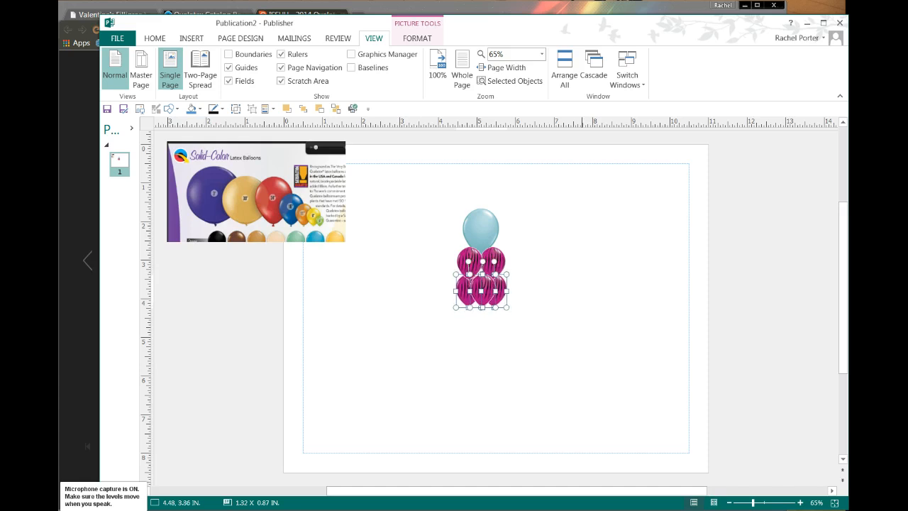
pyautogui.click(544, 376)
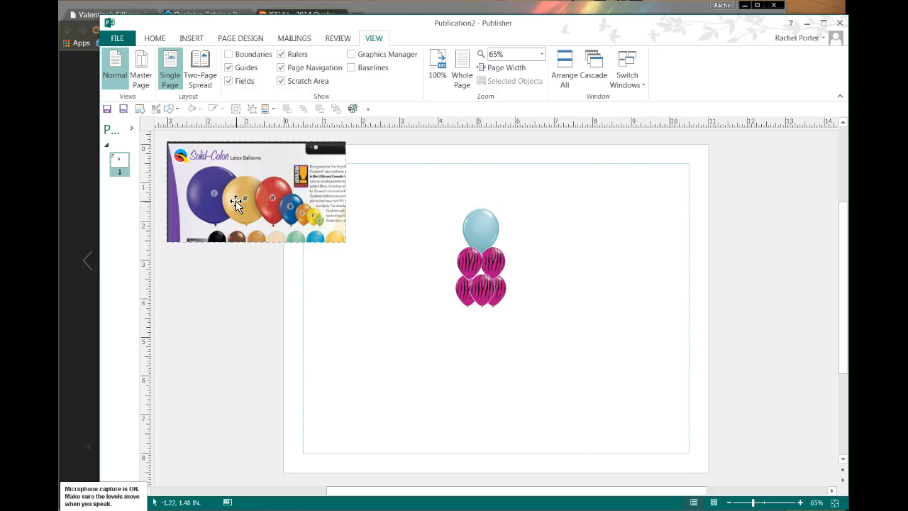
pyautogui.click(284, 325)
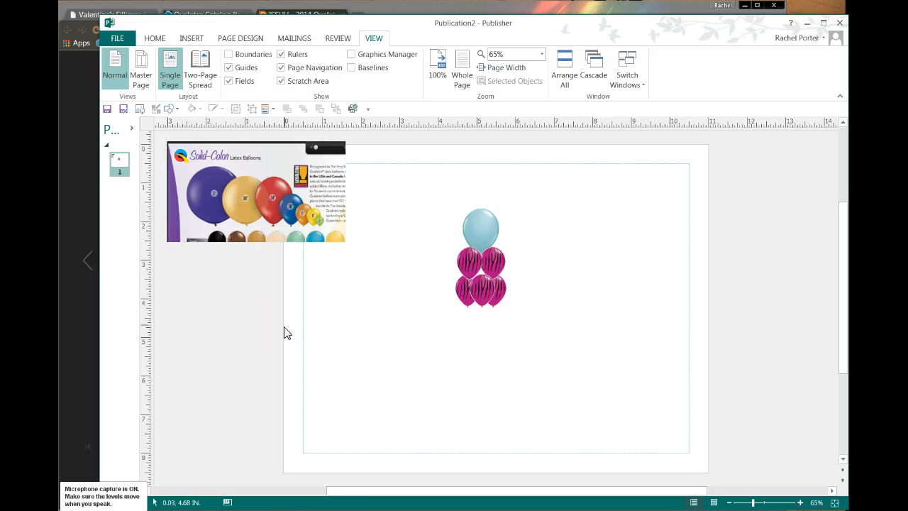
pyautogui.click(281, 330)
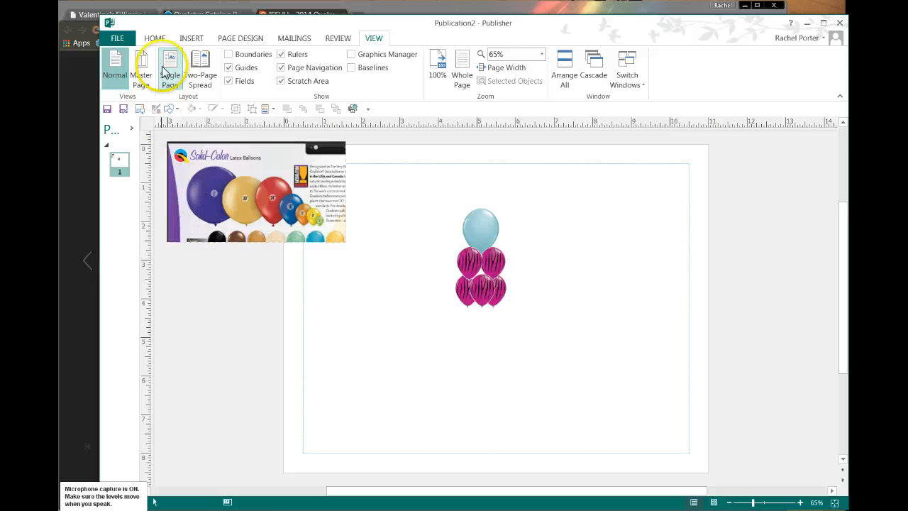
# - Draw a 5.50 x 1.90 in text box beneath the balloon bouquet
pyautogui.click(153, 39)
pyautogui.click(495, 63)
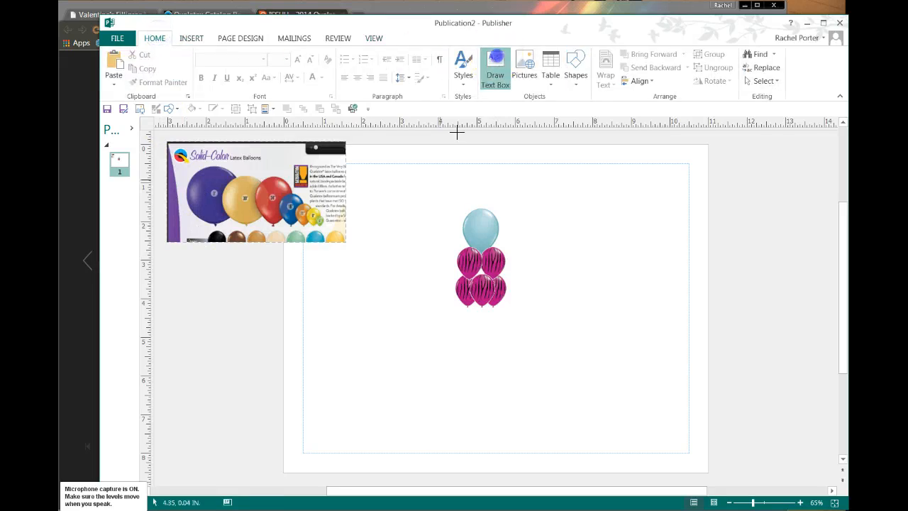
pyautogui.moveTo(391, 323)
pyautogui.mouseDown()
pyautogui.moveTo(511, 391)
pyautogui.moveTo(603, 396)
pyautogui.mouseUp()
# - Set the font size to 26 pt and type the contact e-mail address into the box
pyautogui.click(260, 60)
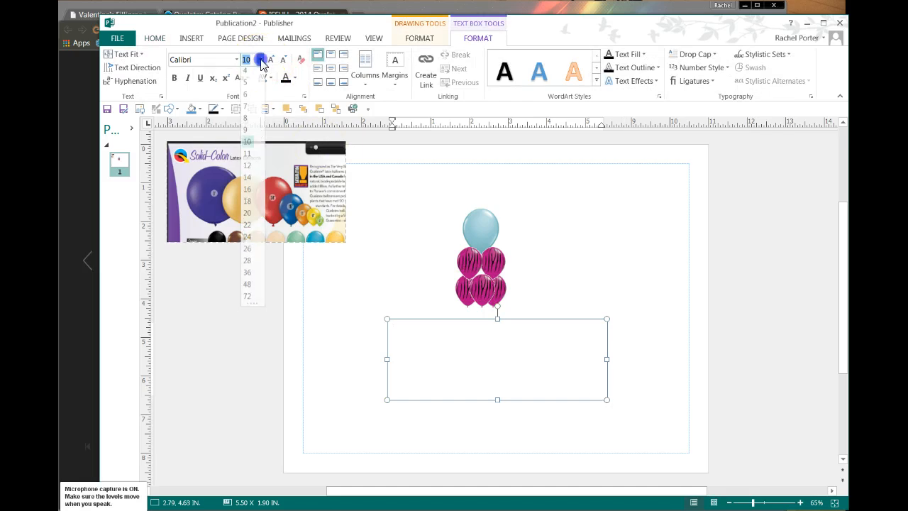
pyautogui.click(248, 248)
pyautogui.click(415, 363)
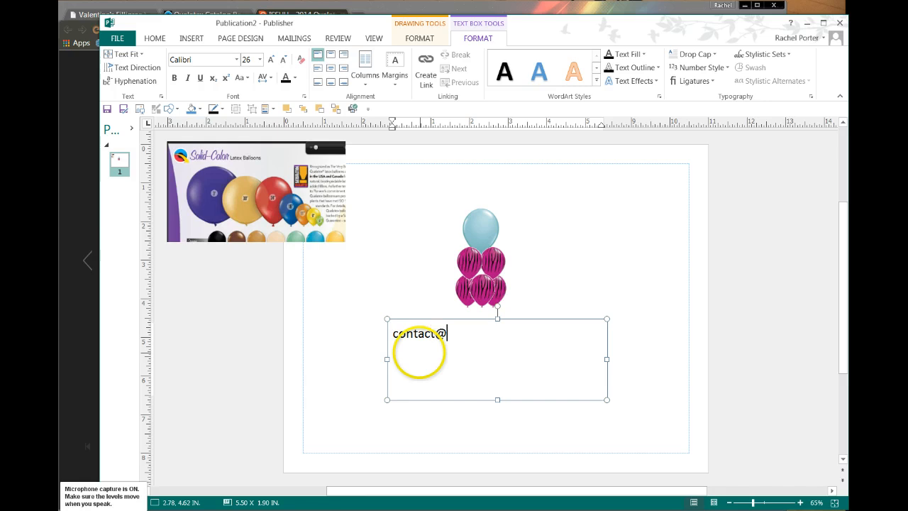
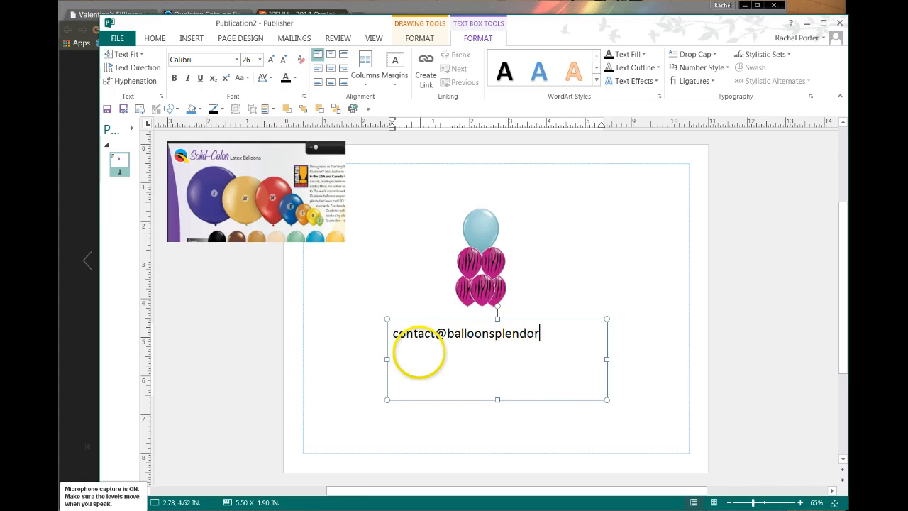
pyautogui.hotkey('alt', 'o')
pyautogui.press('Escape')
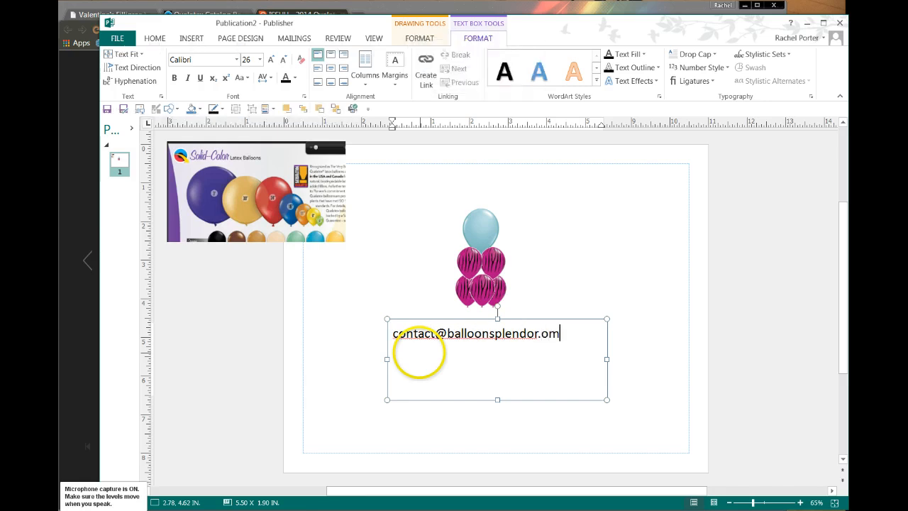